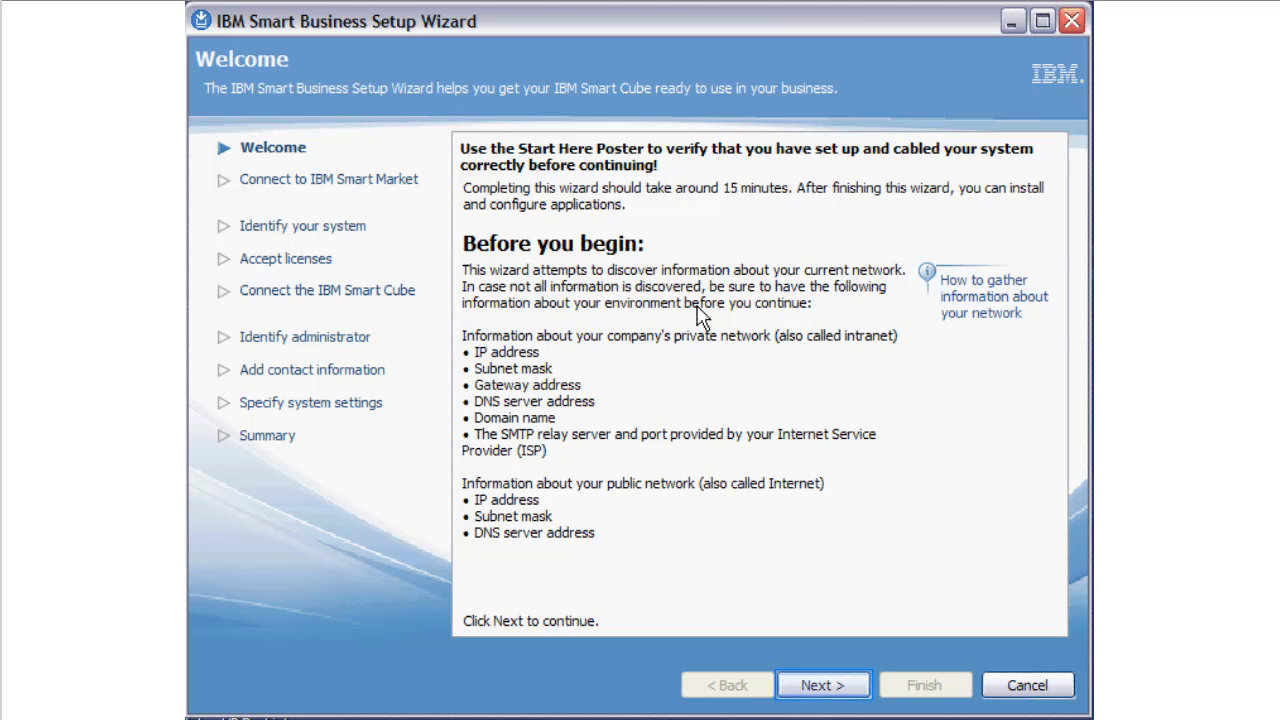
- Start the setup and authenticate to IBM Smart Market with the IBM ID and the account password
click(822, 686)
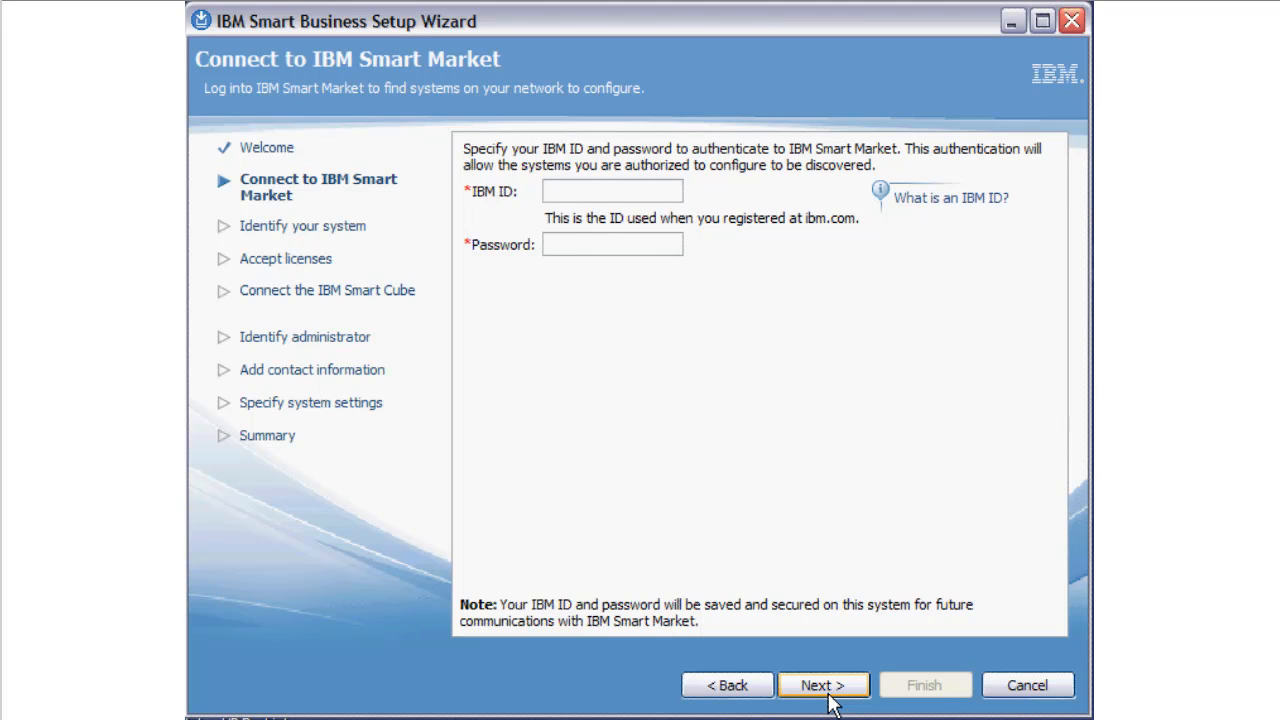
key(Tab)
text(********)
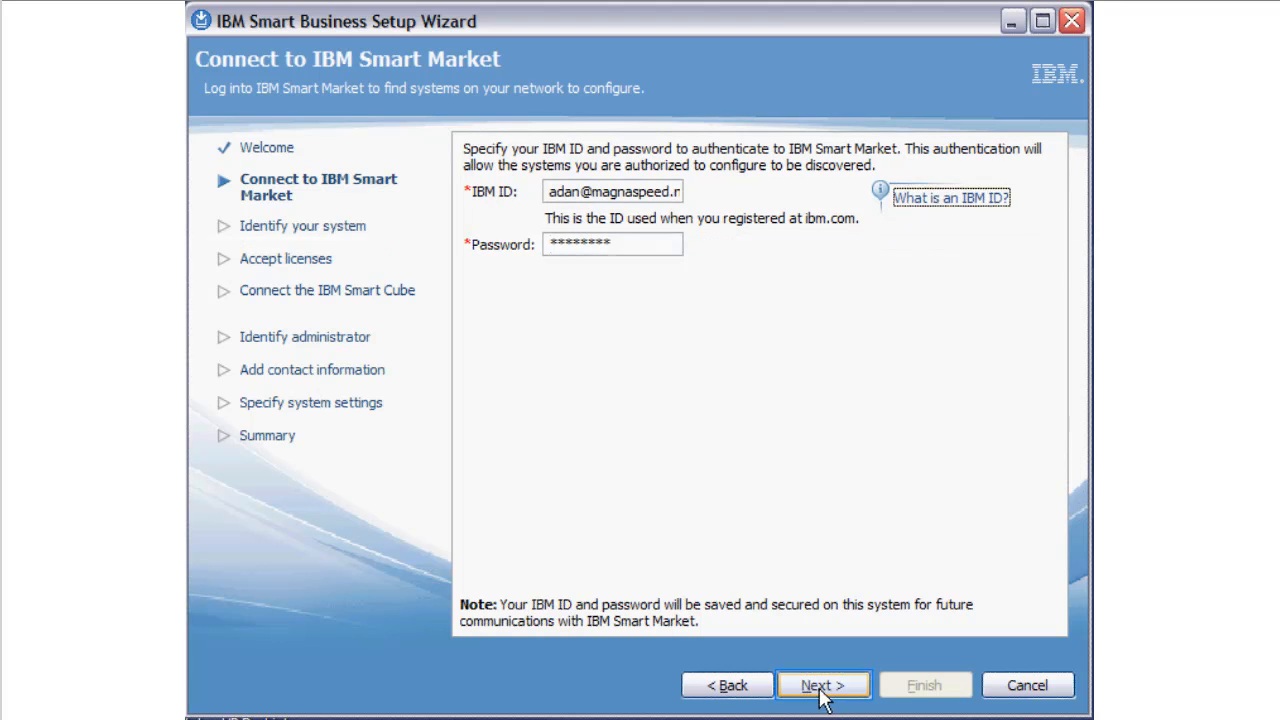
click(826, 690)
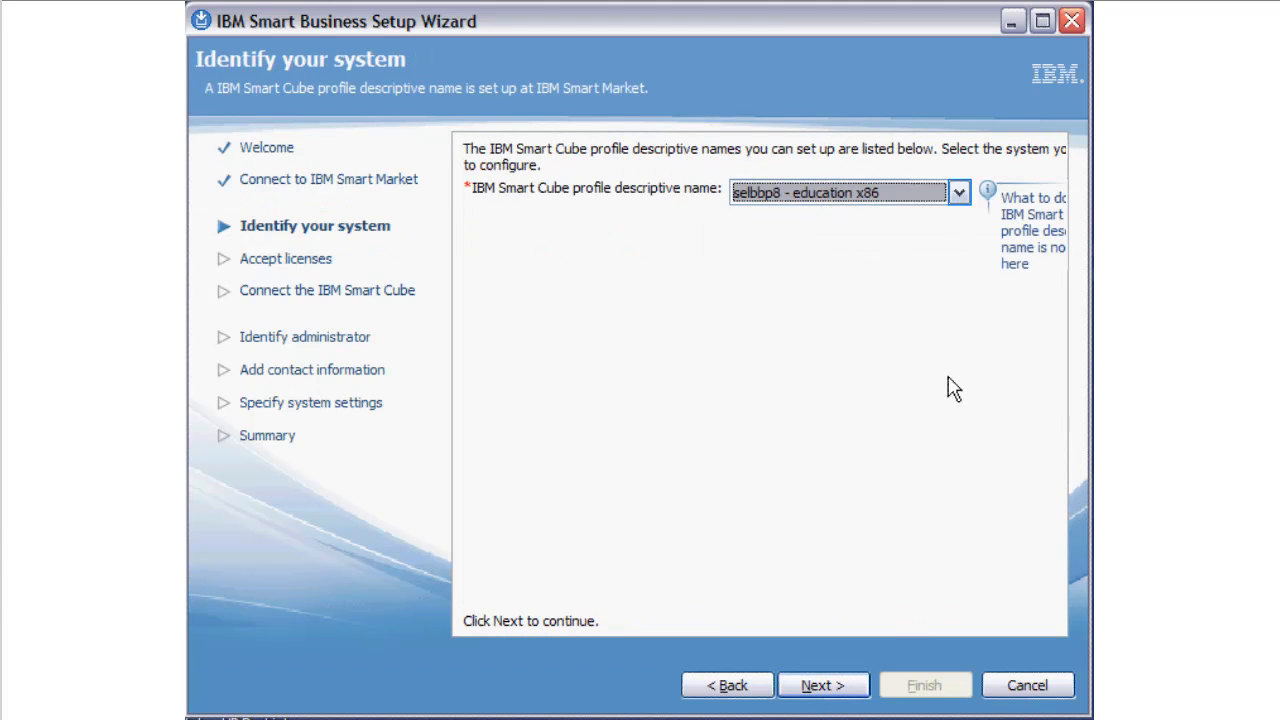
- Select the selbbp8 - education x86 profile as the system to configure and proceed past the license and network overview pages
click(958, 193)
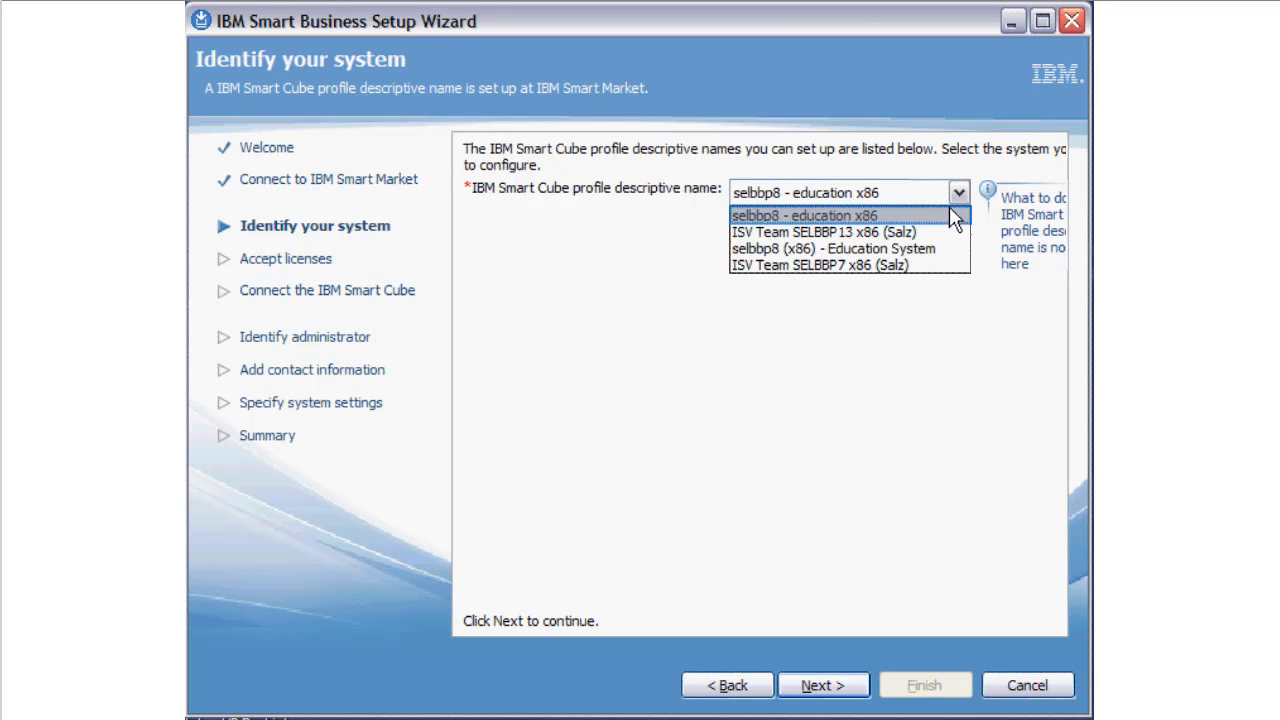
click(950, 214)
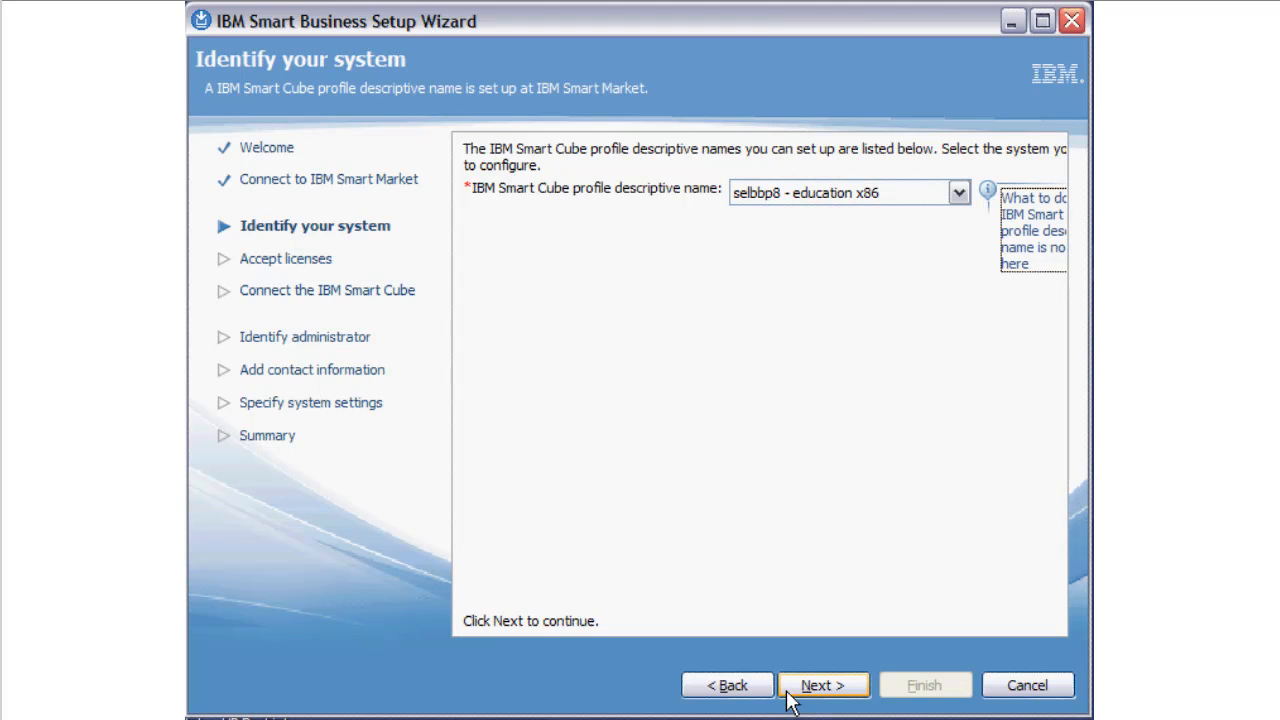
click(790, 690)
click(830, 688)
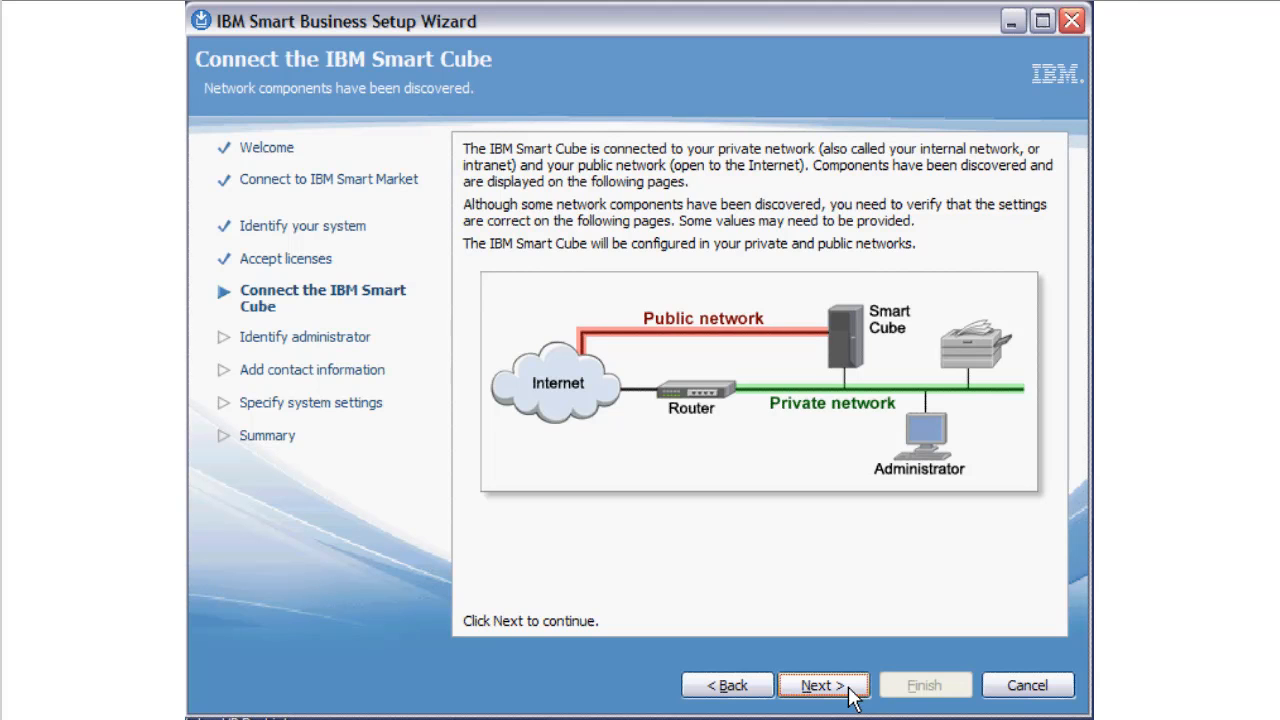
click(850, 690)
click(842, 687)
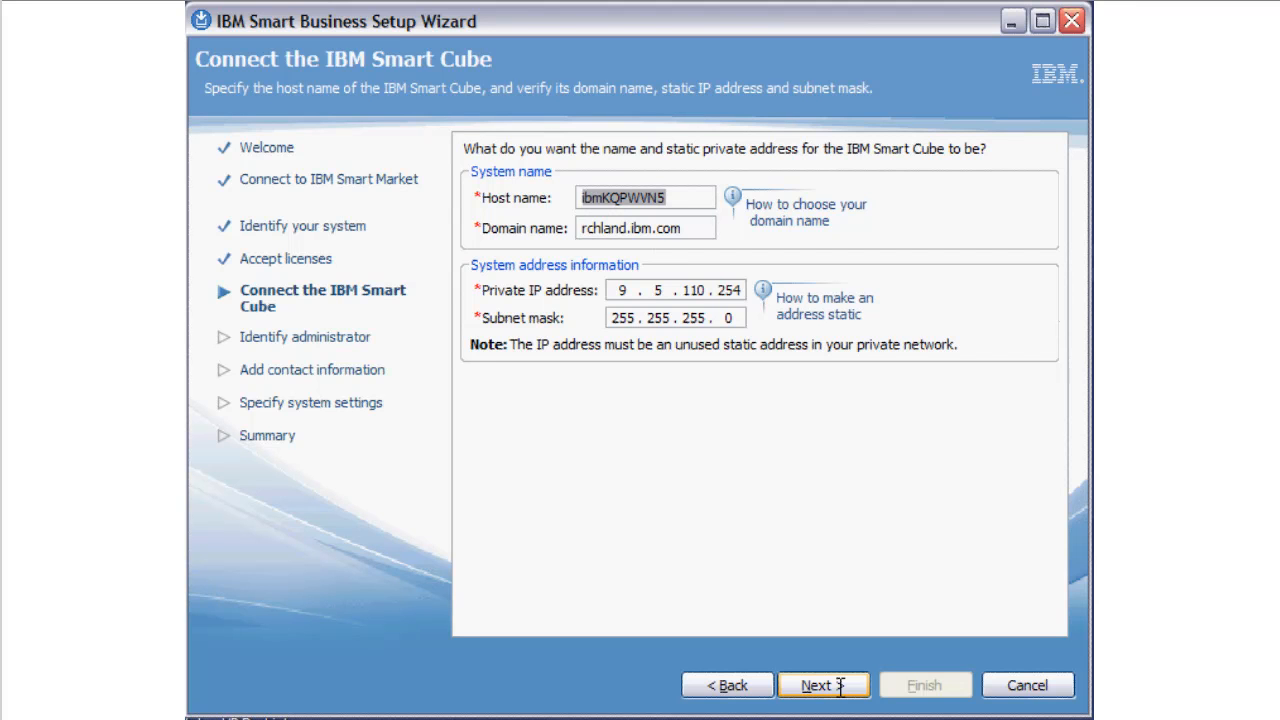
- Set the Smart Cube's host name to selbbp8prv, domain name to prv.rchland.ibm.com and private IP address to 9.5.110.115
text(selbbp8prv)
click(578, 228)
text(prv.)
double_click(735, 292)
text(115)
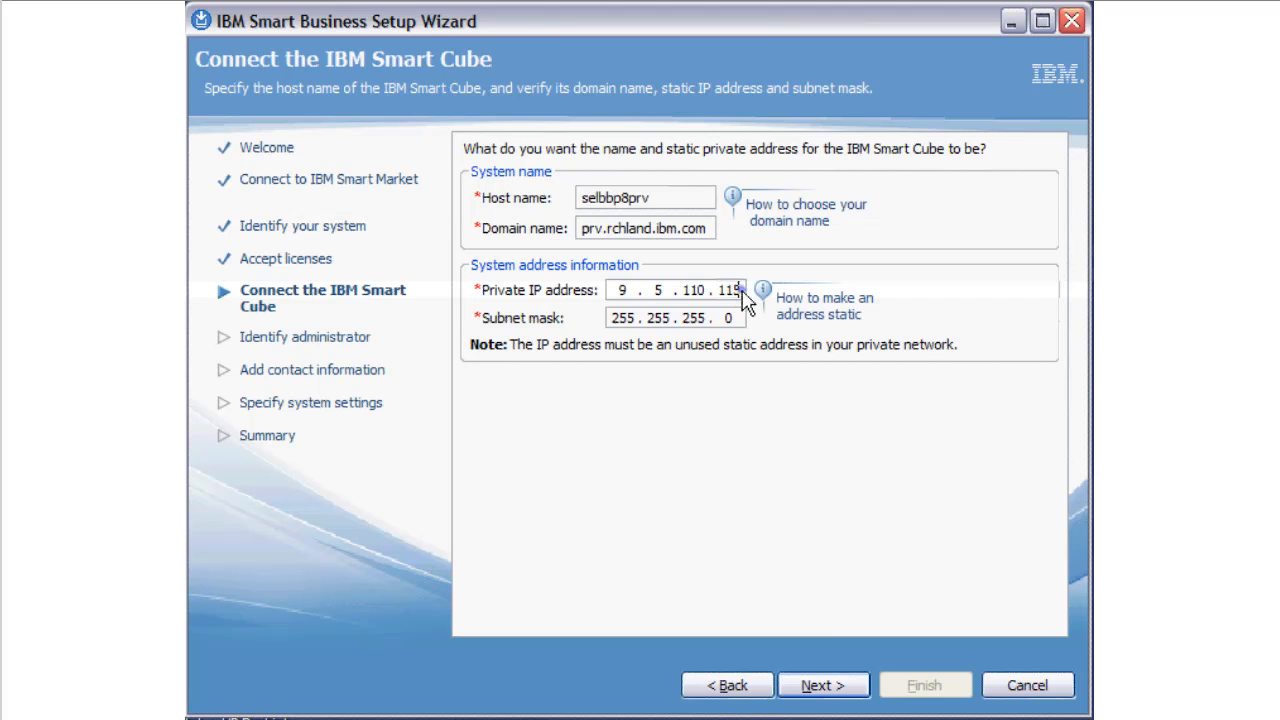
click(822, 686)
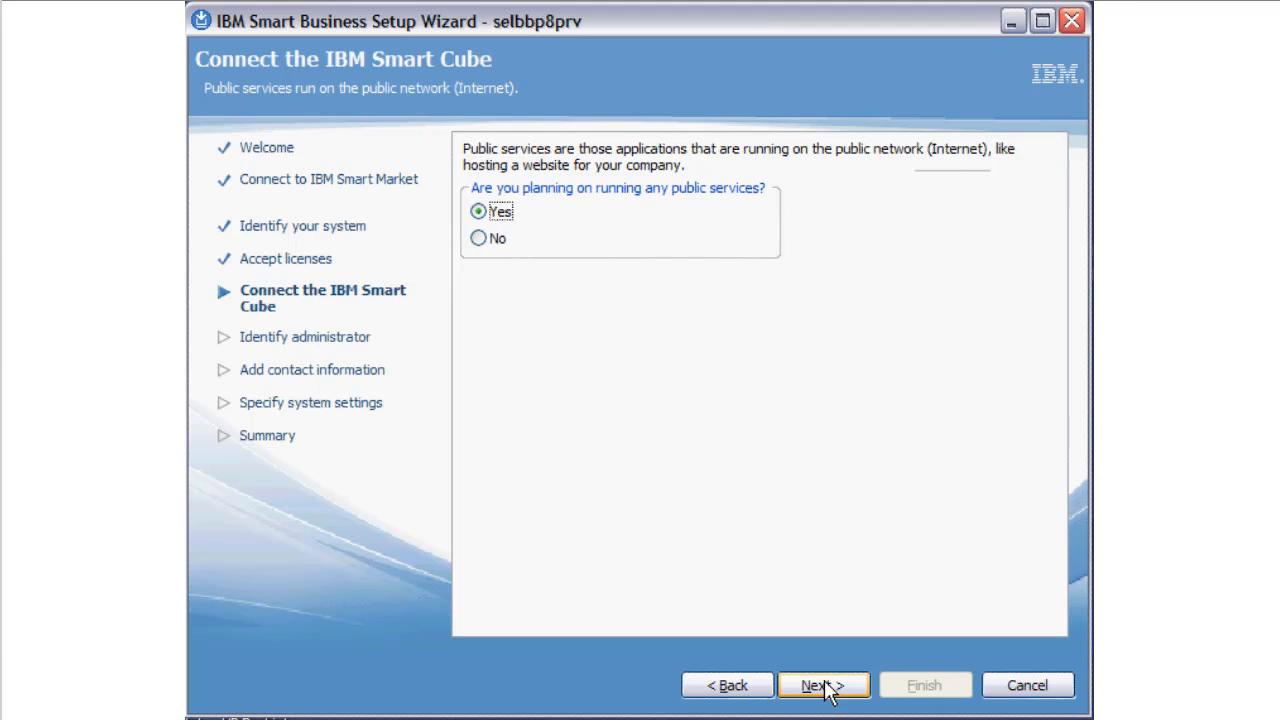
- Keep public services enabled, set the public IP address to 9.5.169.32, and accept the discovered gateway and DNS addresses
click(826, 688)
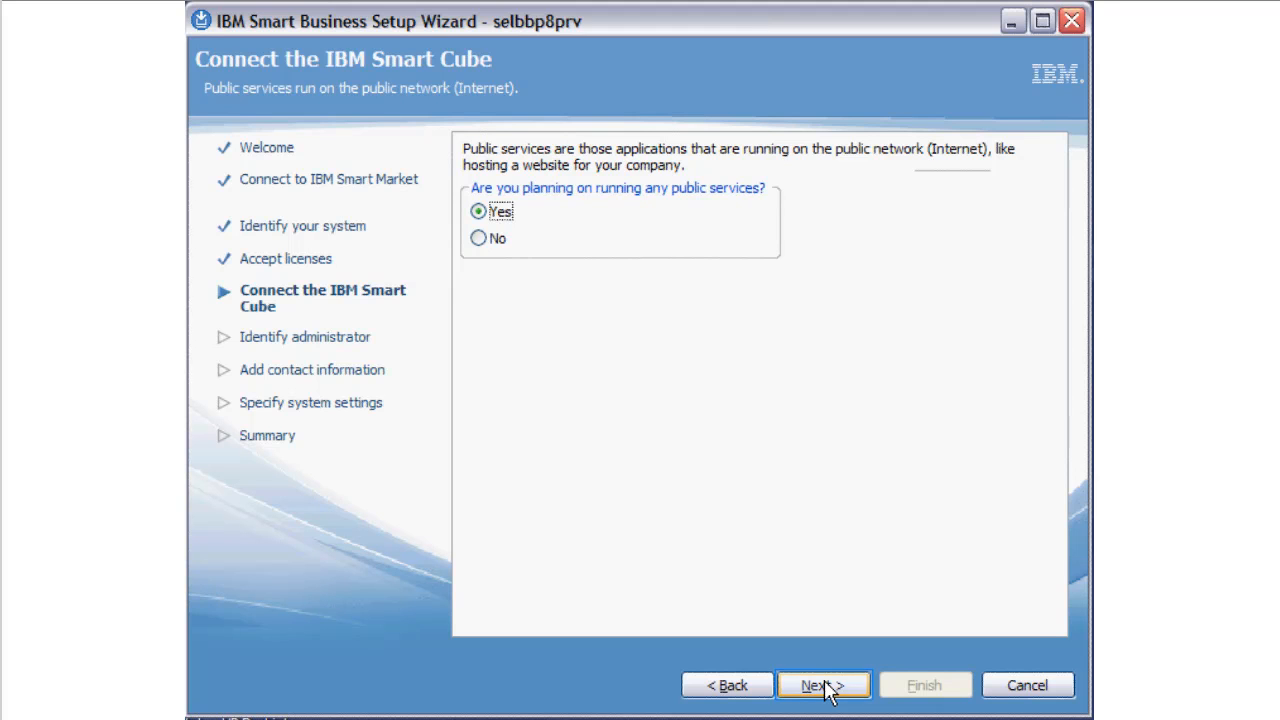
click(826, 688)
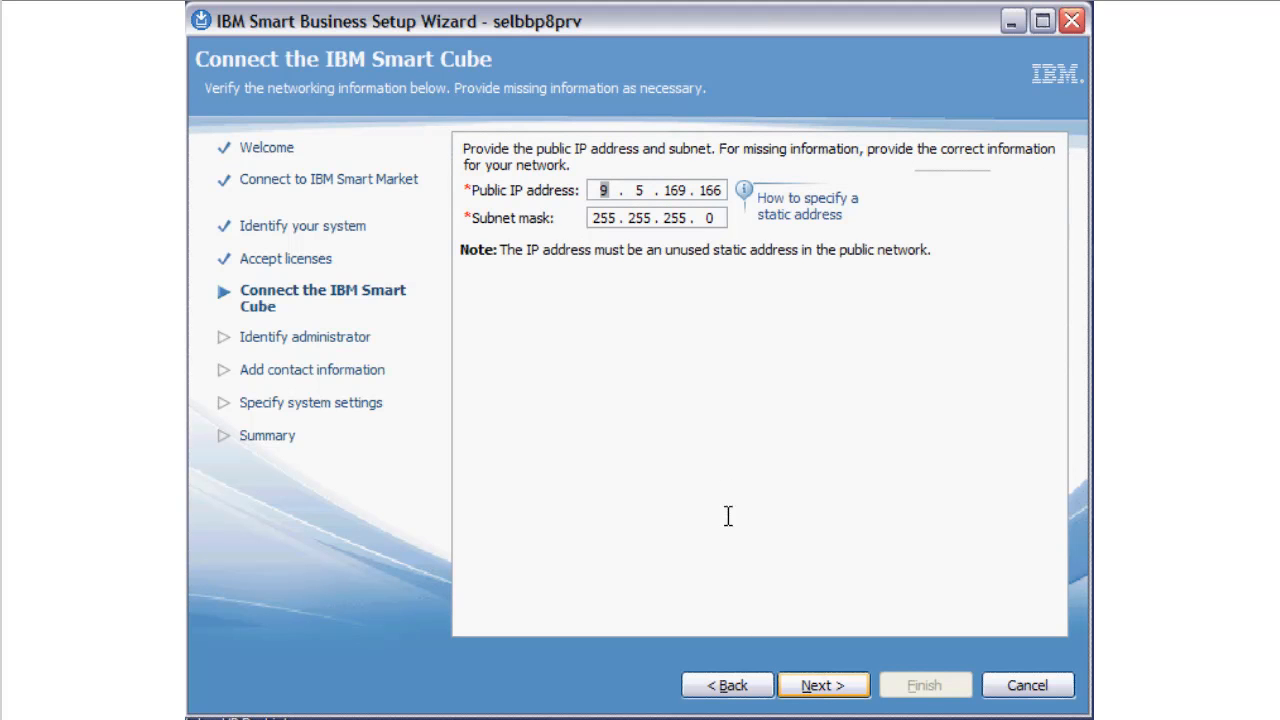
double_click(708, 189)
text(32)
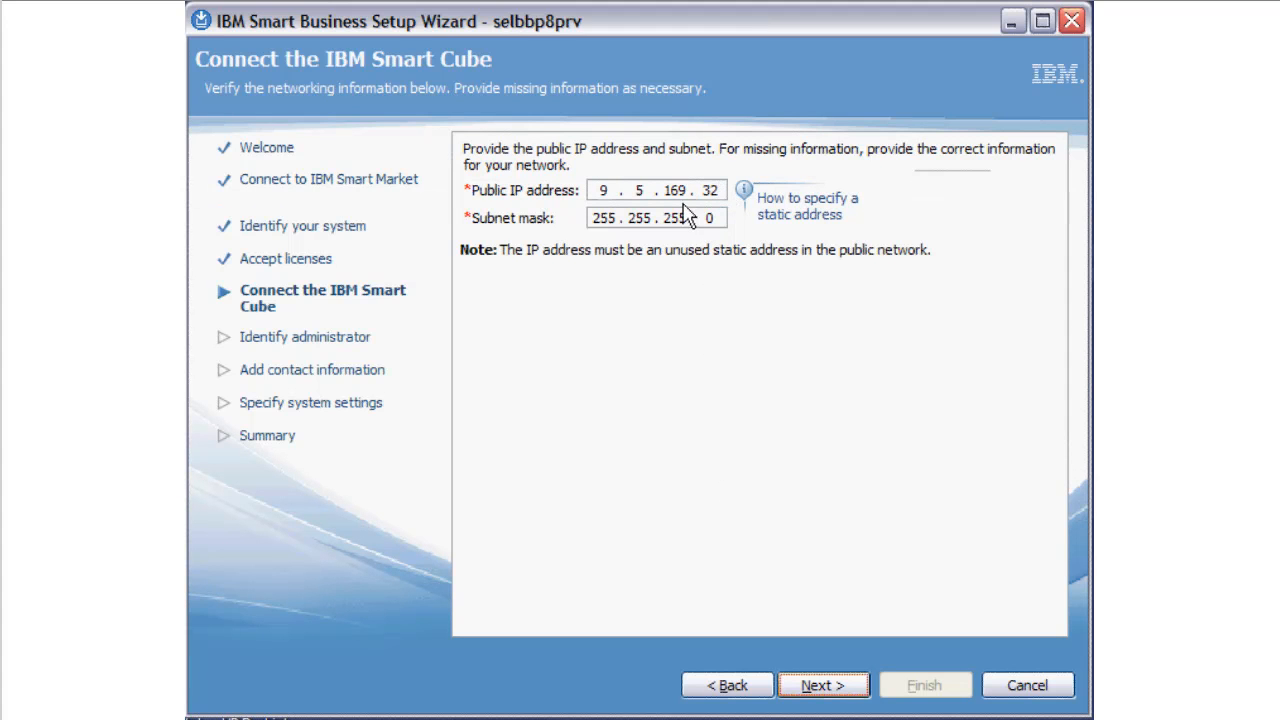
key(Return)
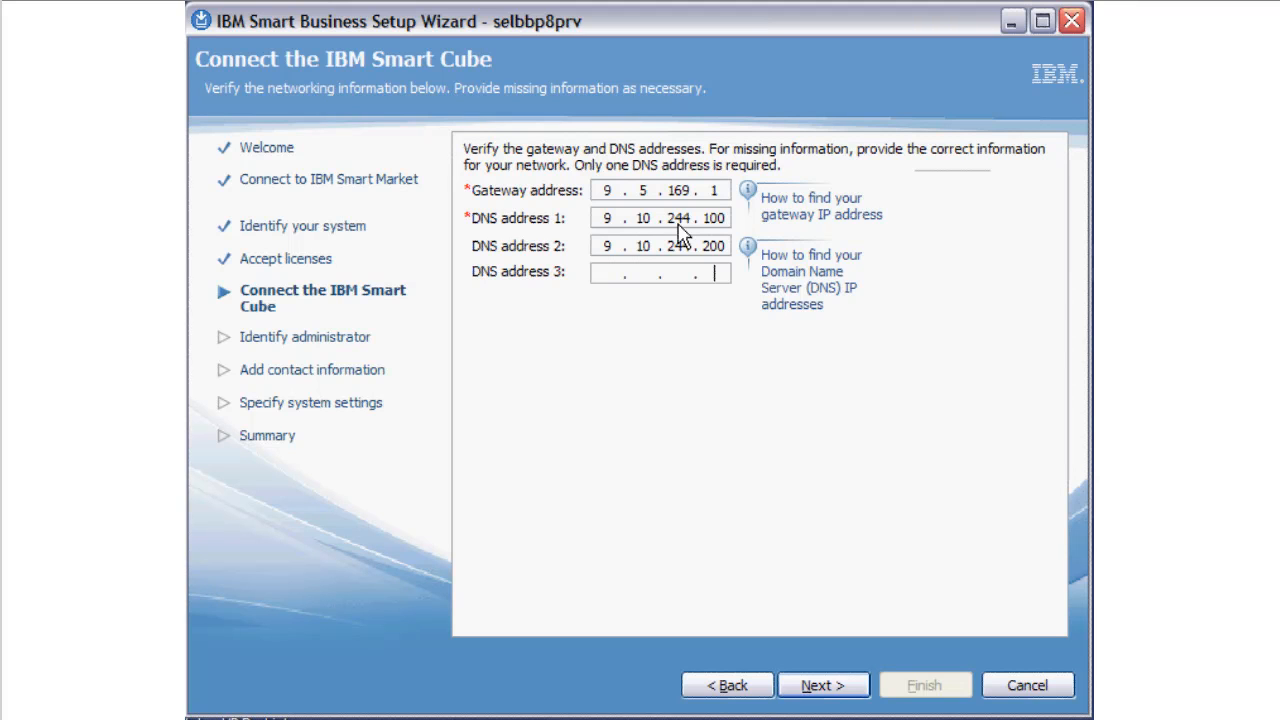
click(822, 686)
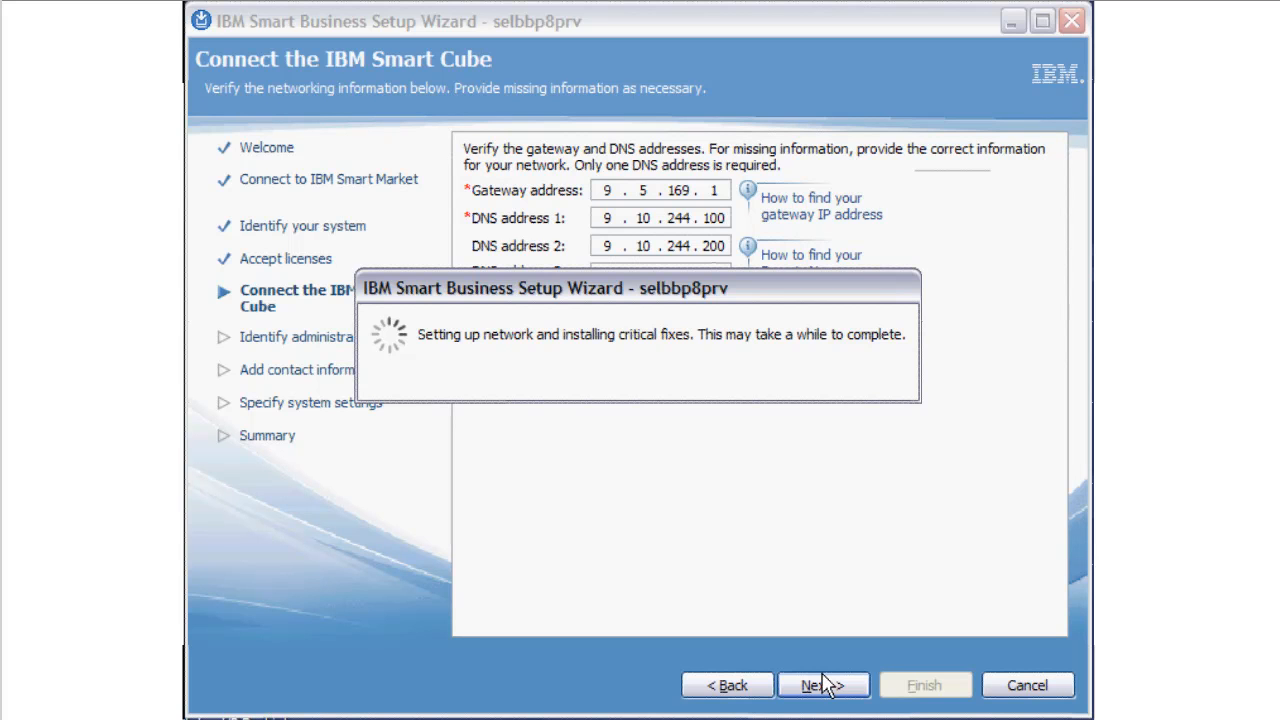
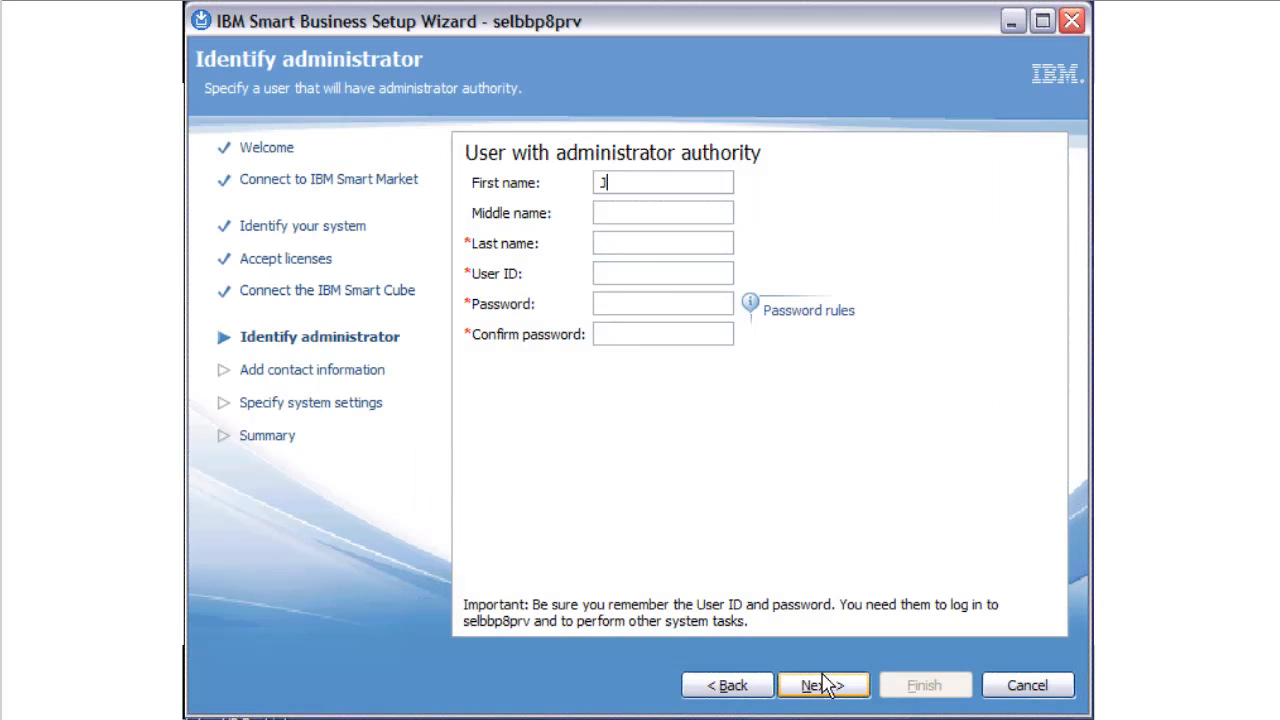
- Enter the administrator's first and last name, the user ID smartadmin, and the password with its confirmation
key(Tab)
key(Tab)
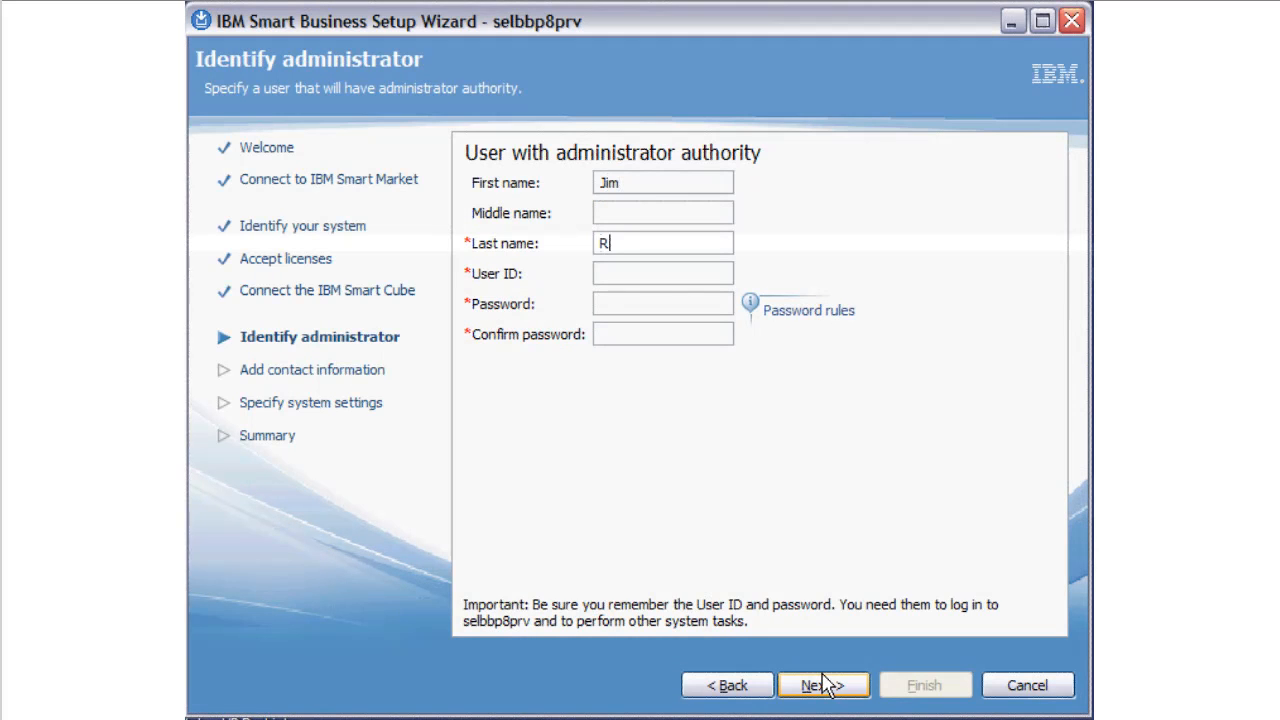
key(Tab)
text(smartadmin)
key(Tab)
text(*********)
key(Tab)
text(*********)
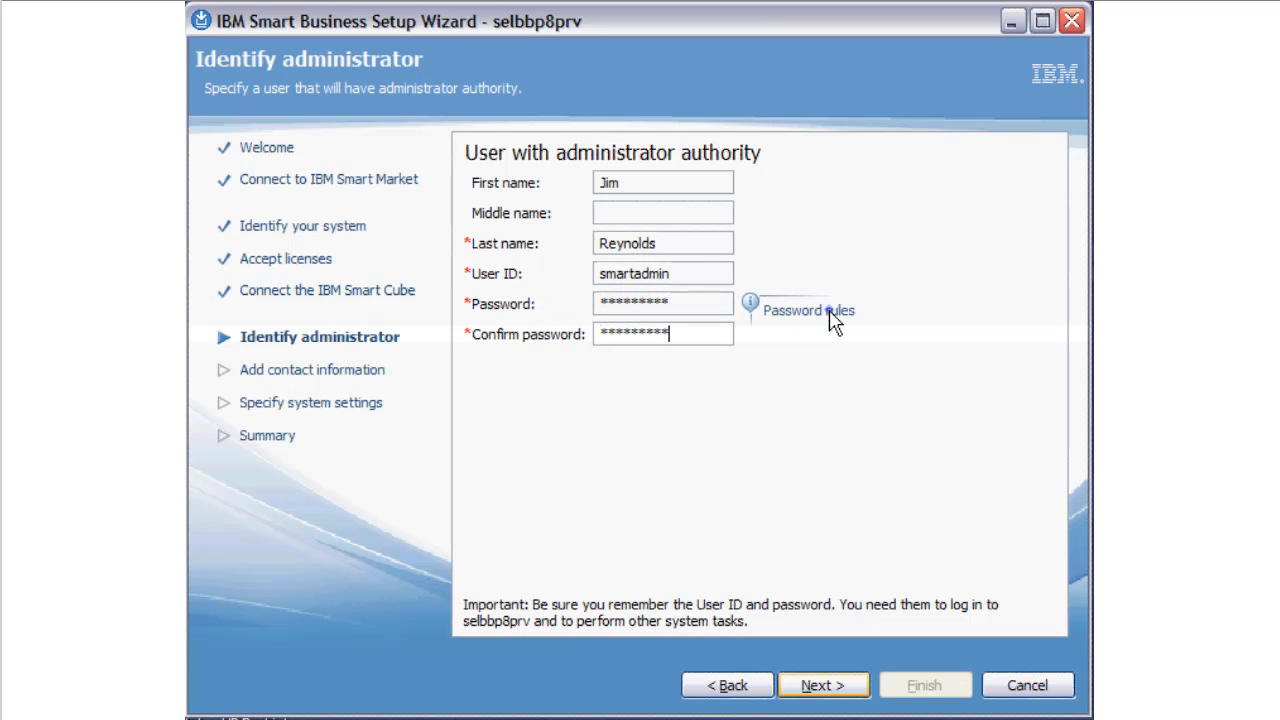
- Check the password rules, submit the administrator details, and accept the shared password for the adminsys user ID
click(833, 316)
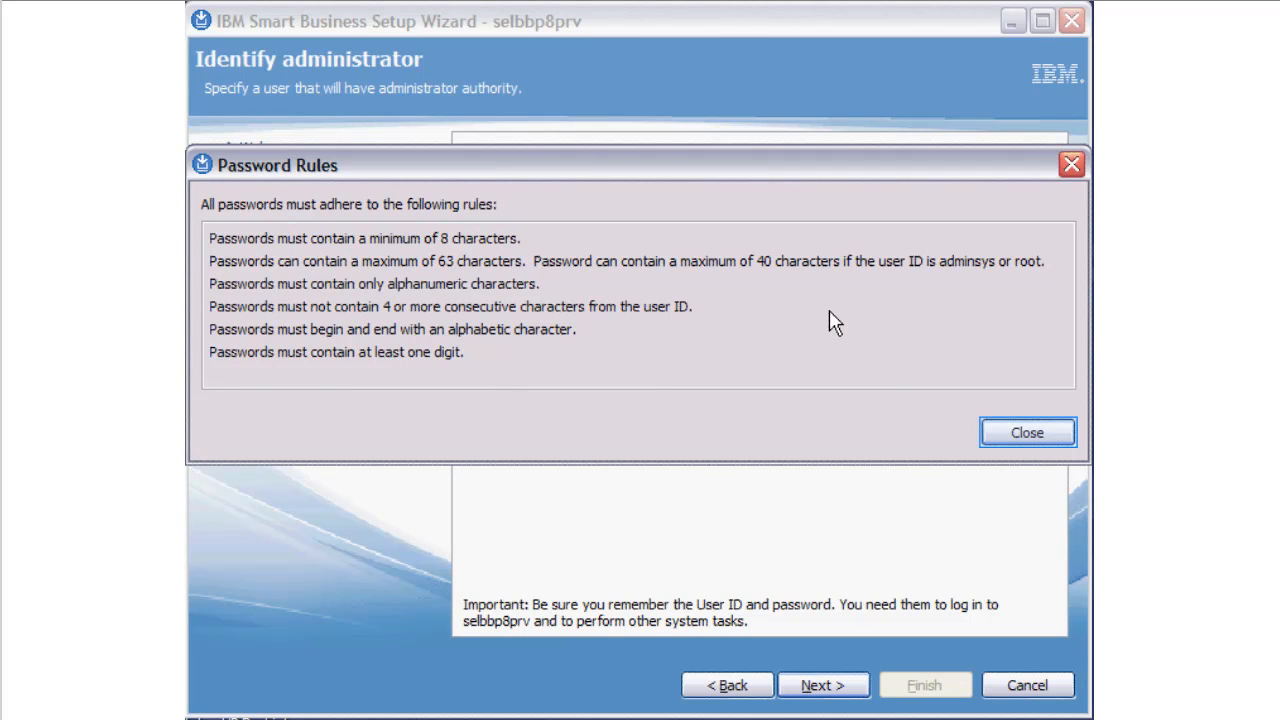
click(1021, 435)
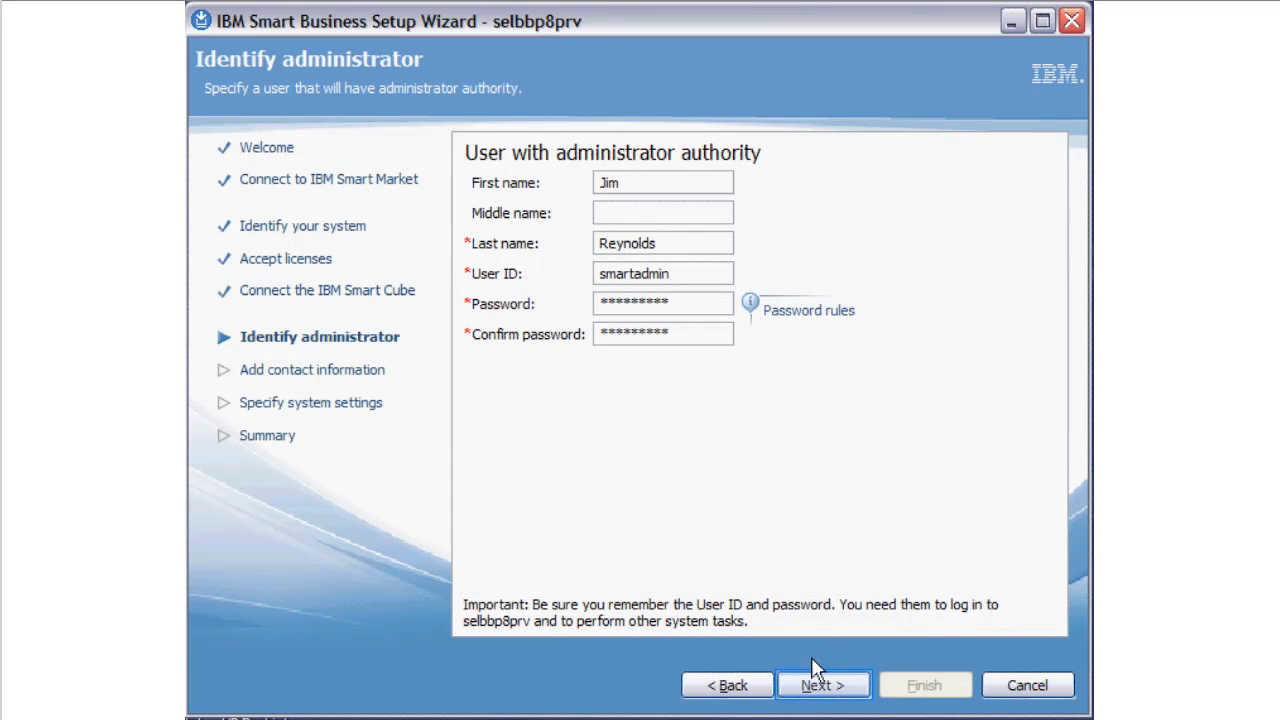
click(814, 686)
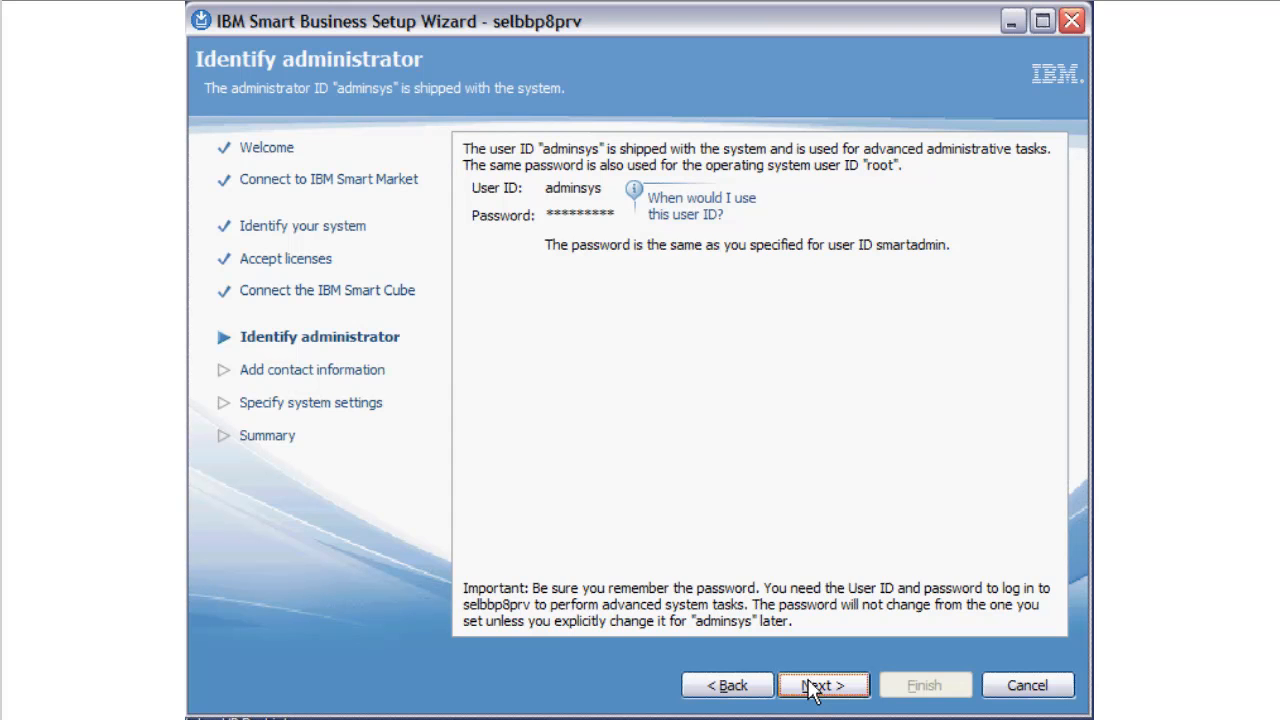
click(812, 686)
click(815, 688)
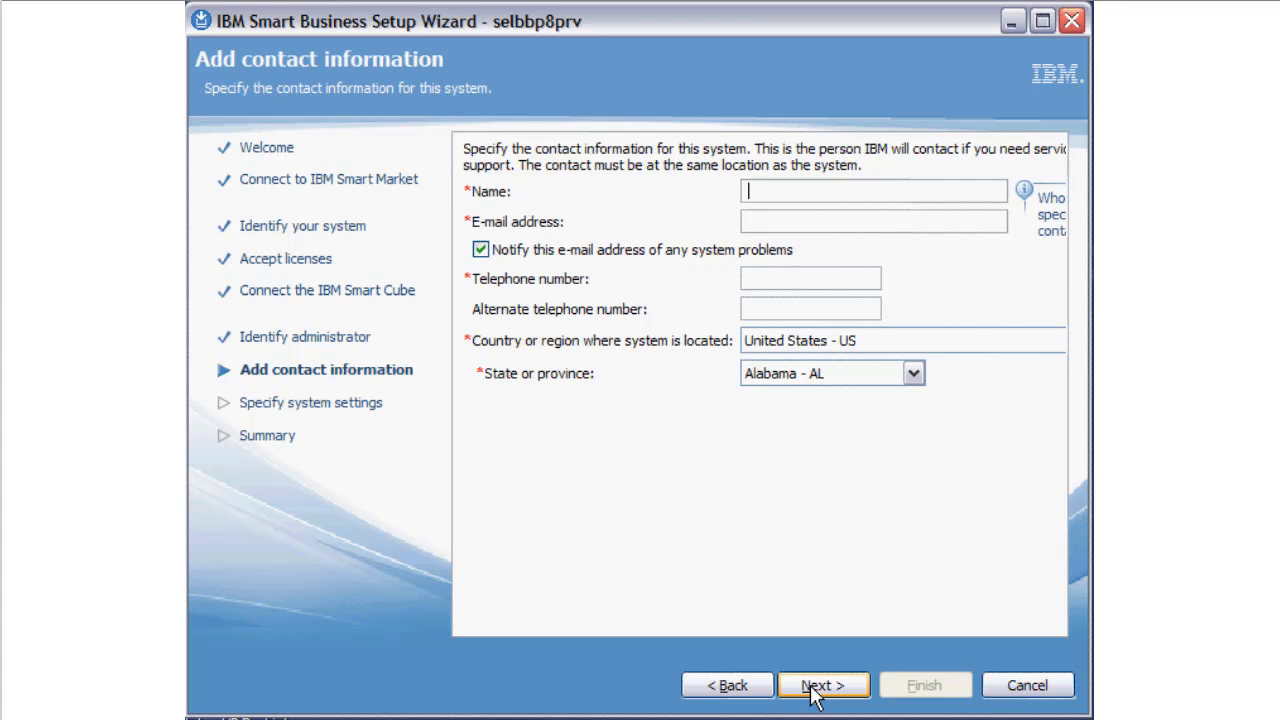
- Fill in the system contact's full name, e-mail address and telephone number
click(781, 221)
click(791, 278)
text(555-555-5555)
- Set the system's state or province to Minnesota - MN and submit the contact information
click(914, 373)
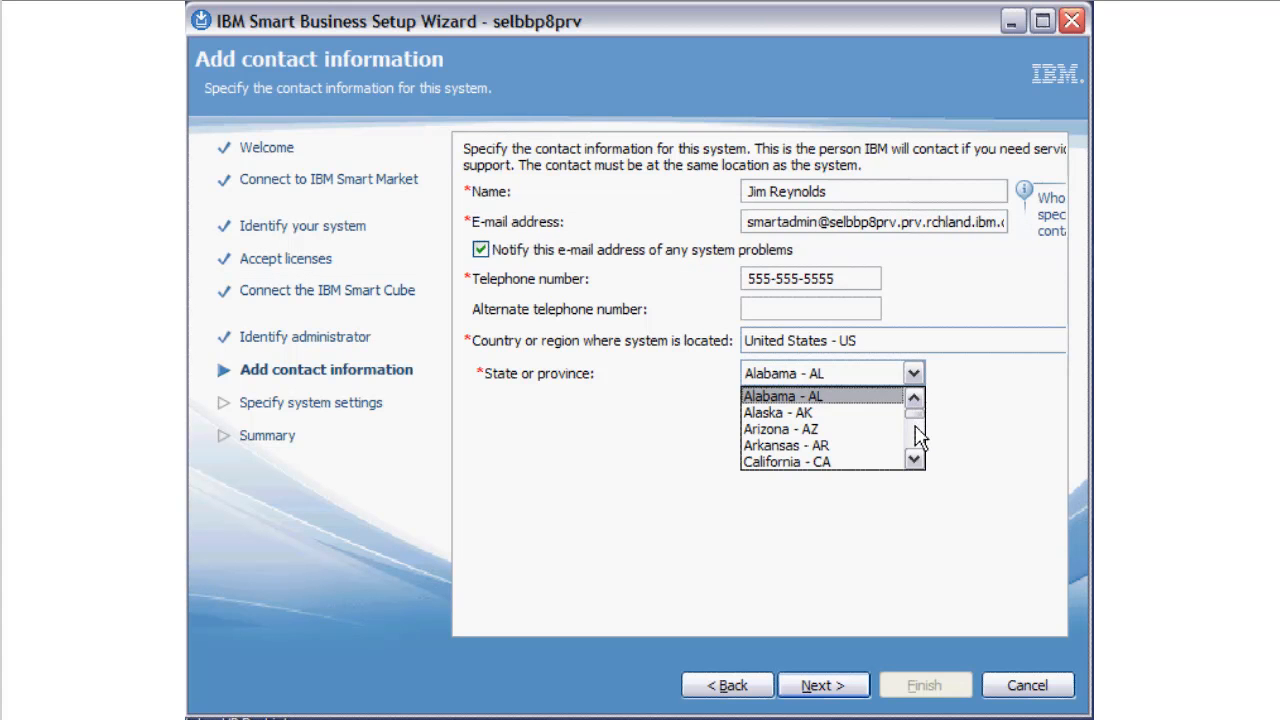
scroll(918, 437, down, 6)
click(892, 459)
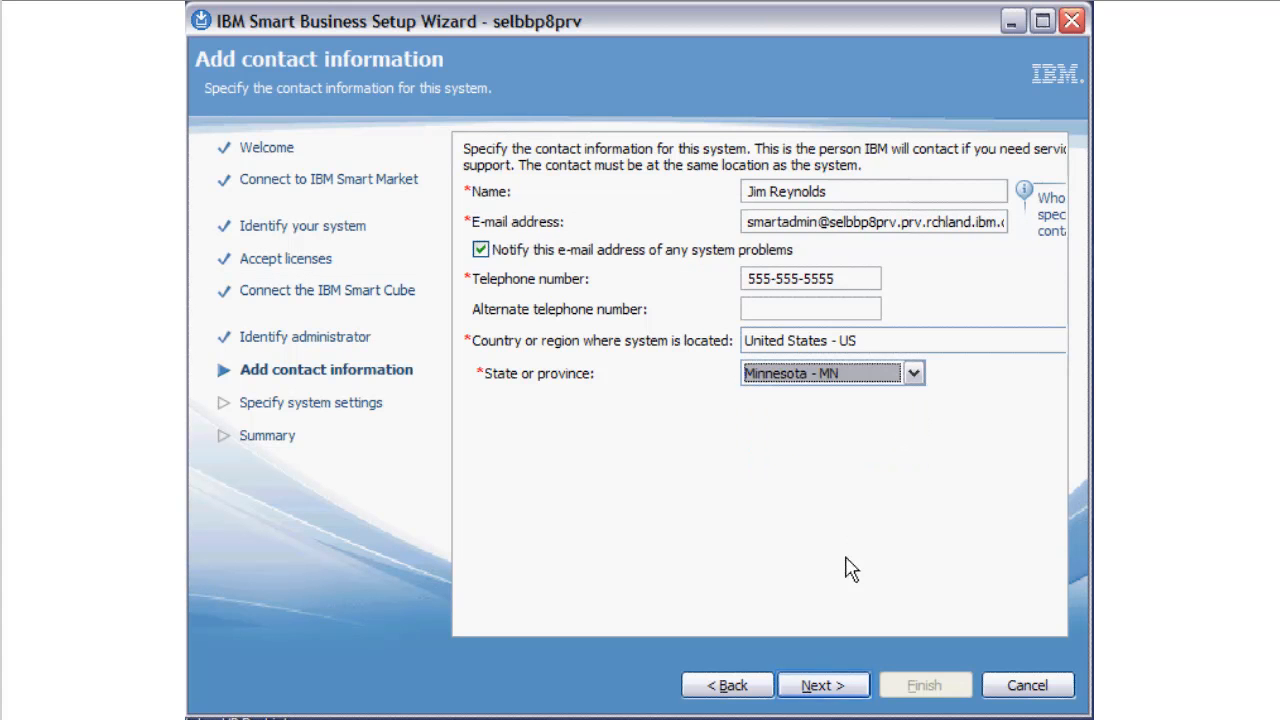
click(843, 690)
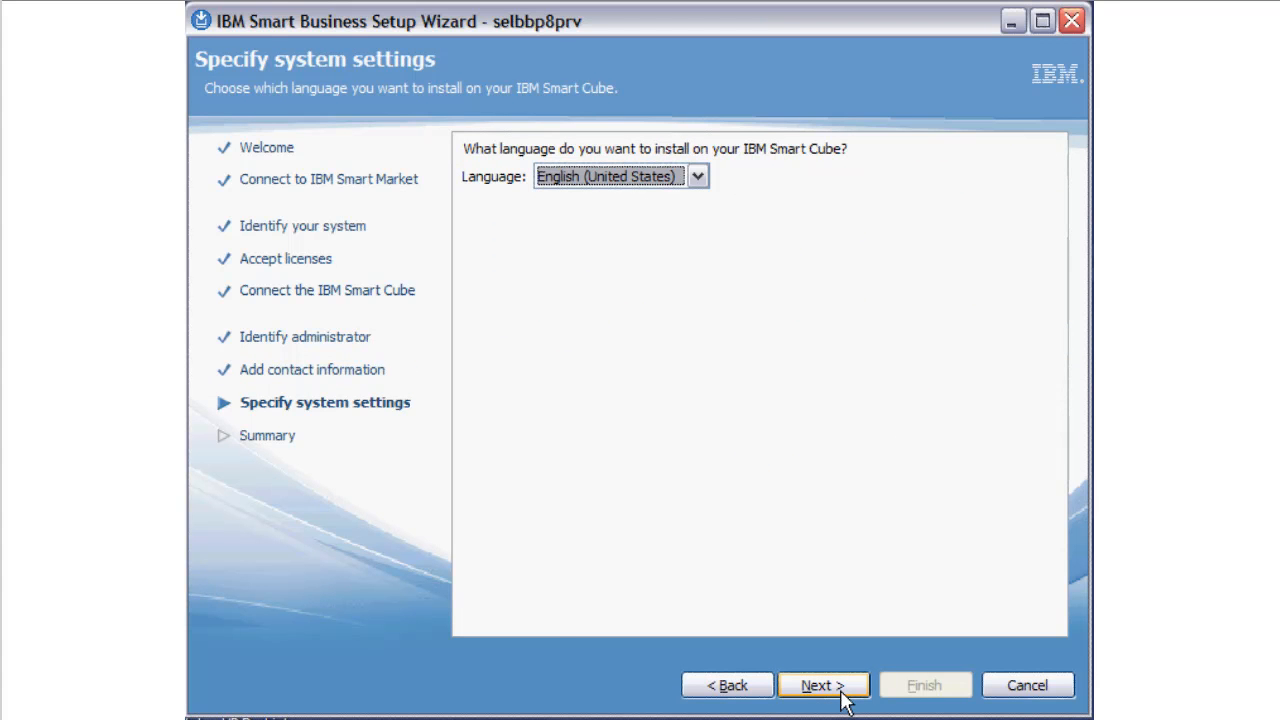
- Keep English (United States) as the installation language and set the organization name to IBM
click(843, 697)
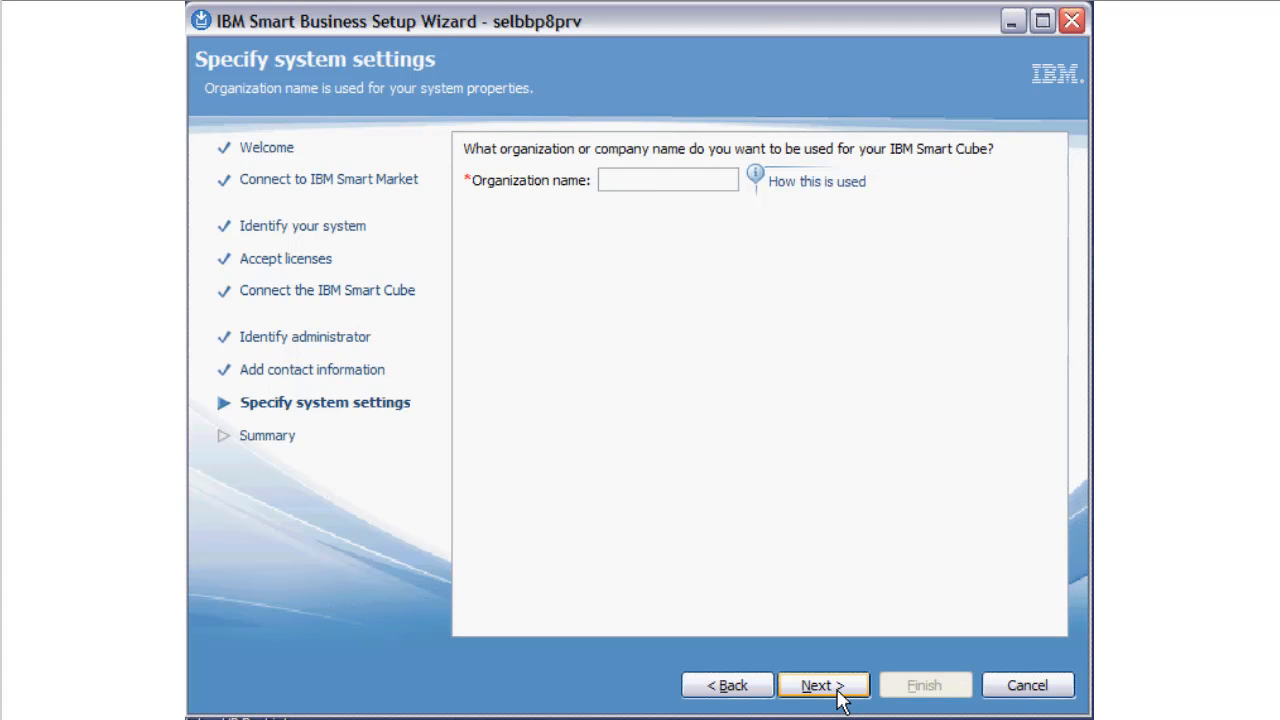
text(IBM)
click(843, 697)
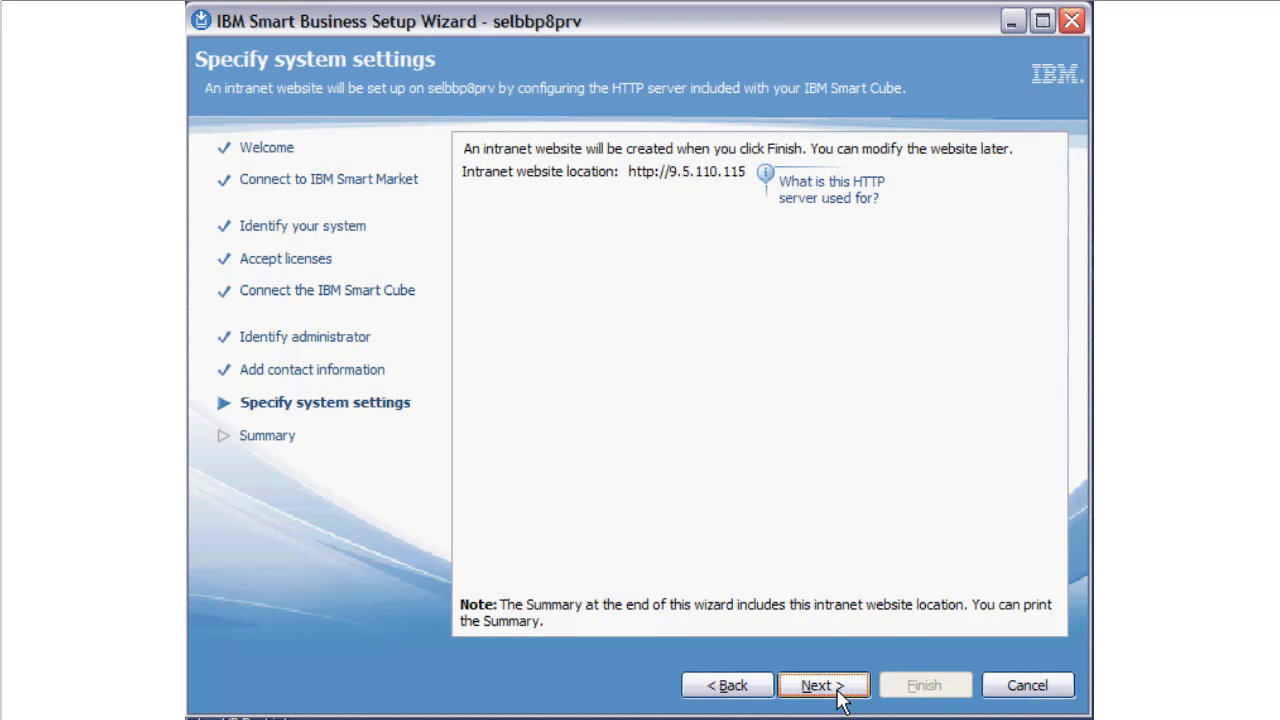
- Accept the intranet website and default backup settings, and specify relay.us.ibm.com as the SMTP relay server
click(806, 690)
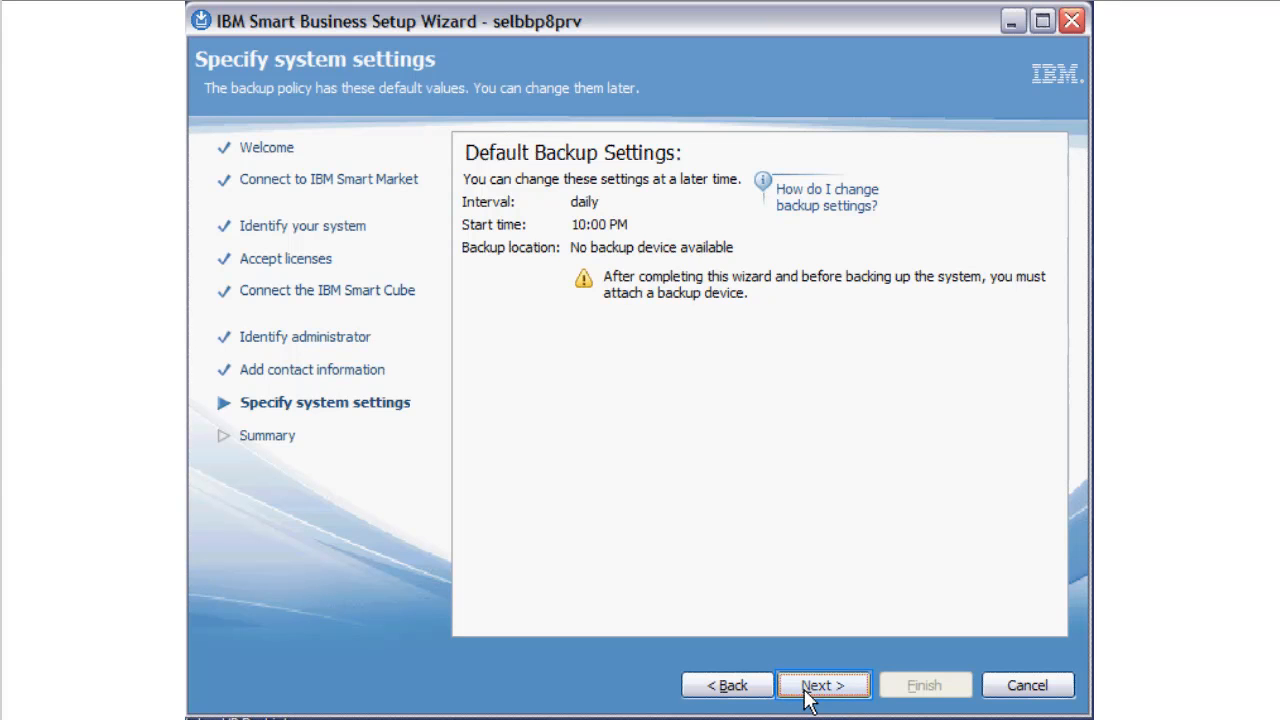
click(808, 697)
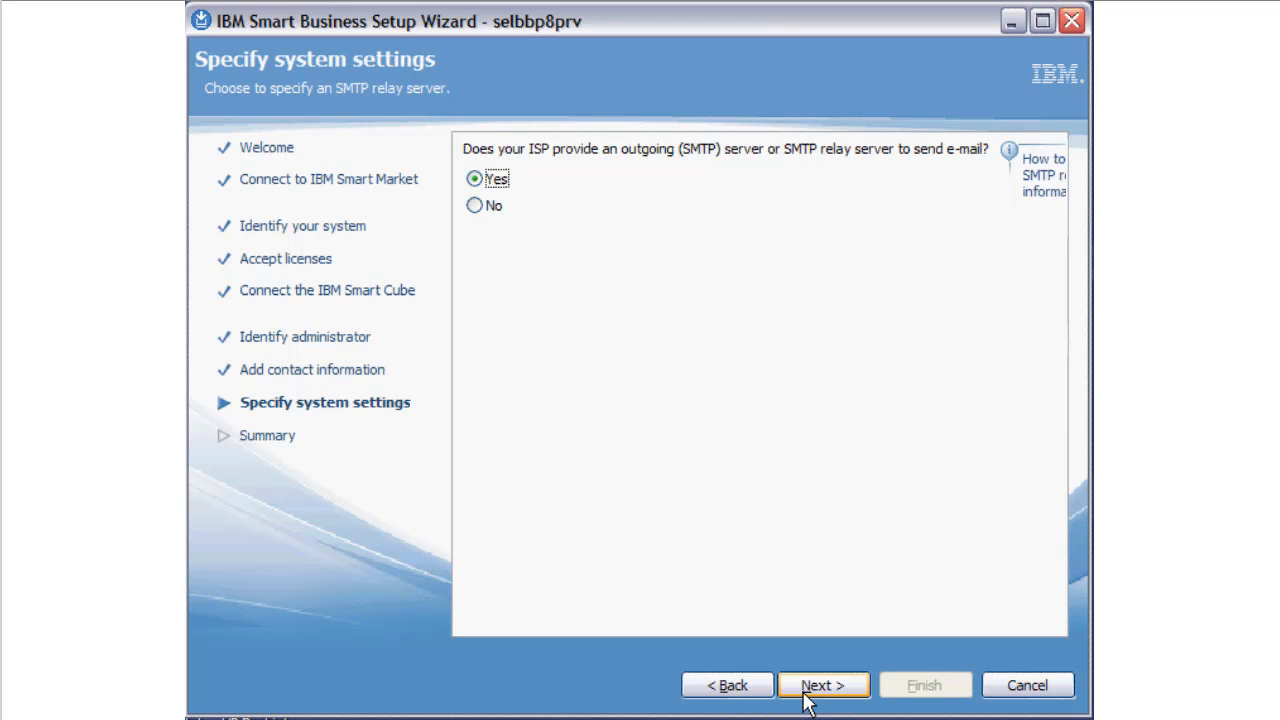
click(808, 690)
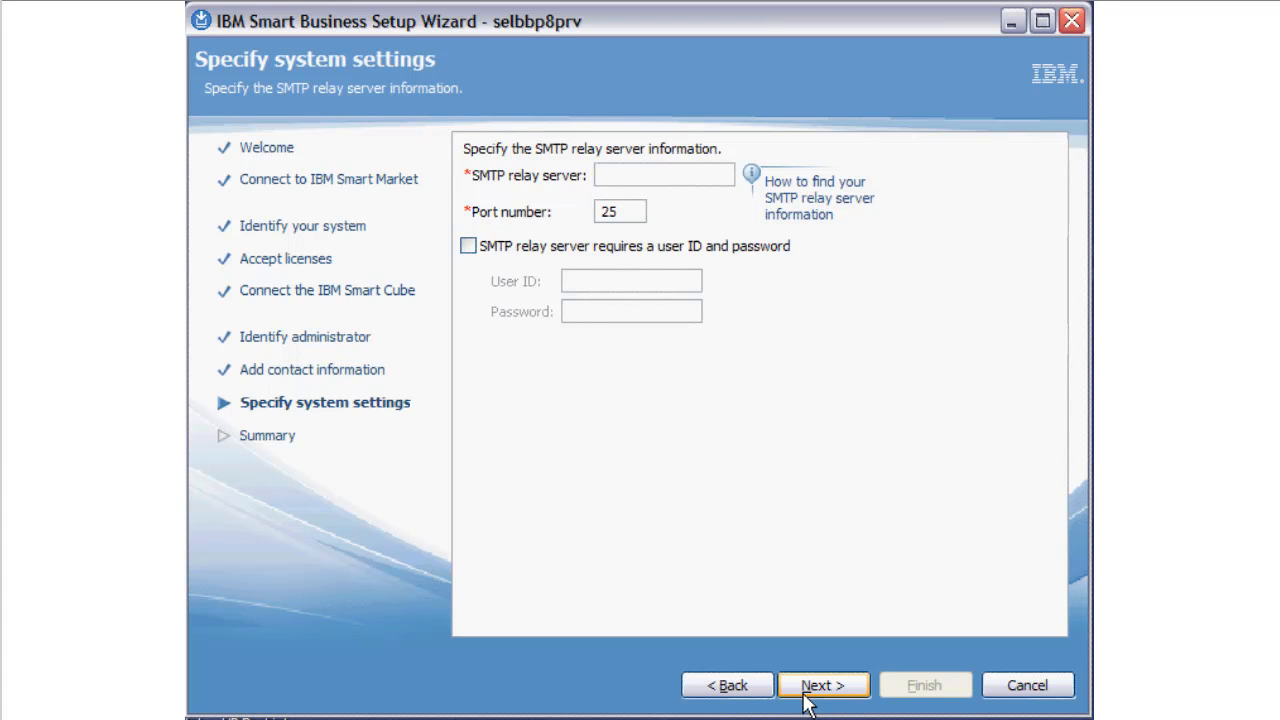
text(relay.us.ibm.com)
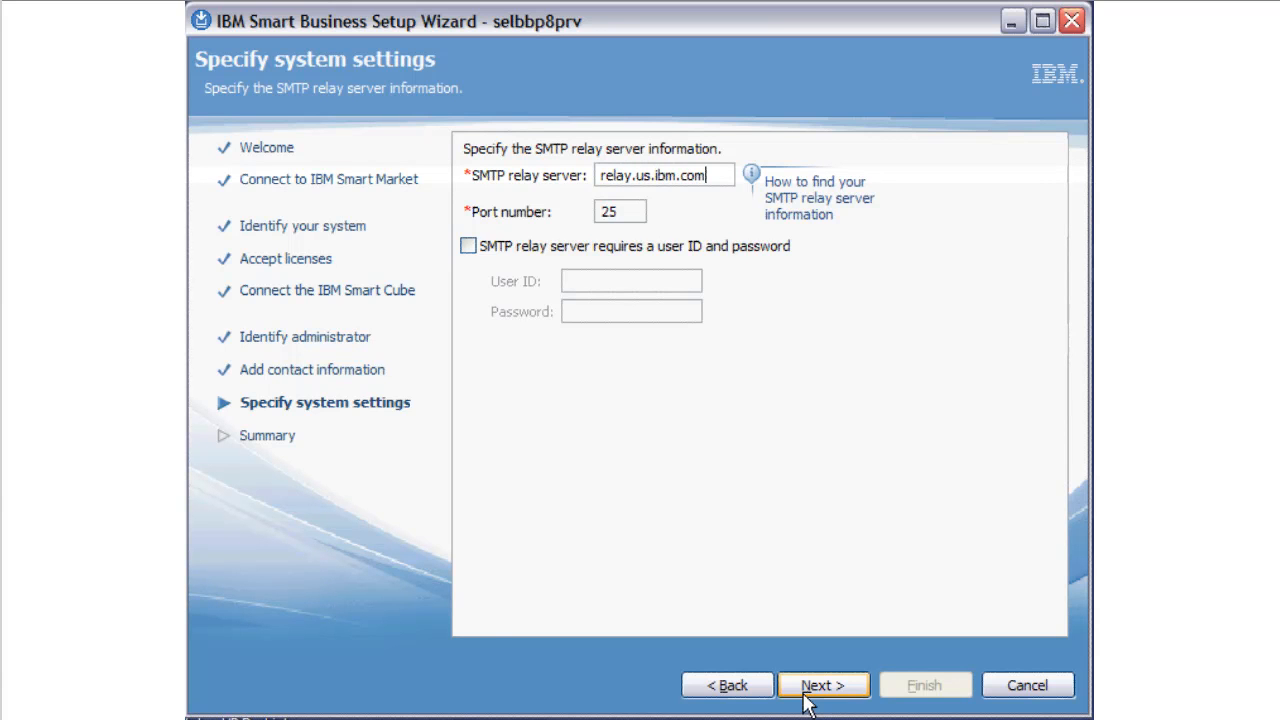
click(806, 690)
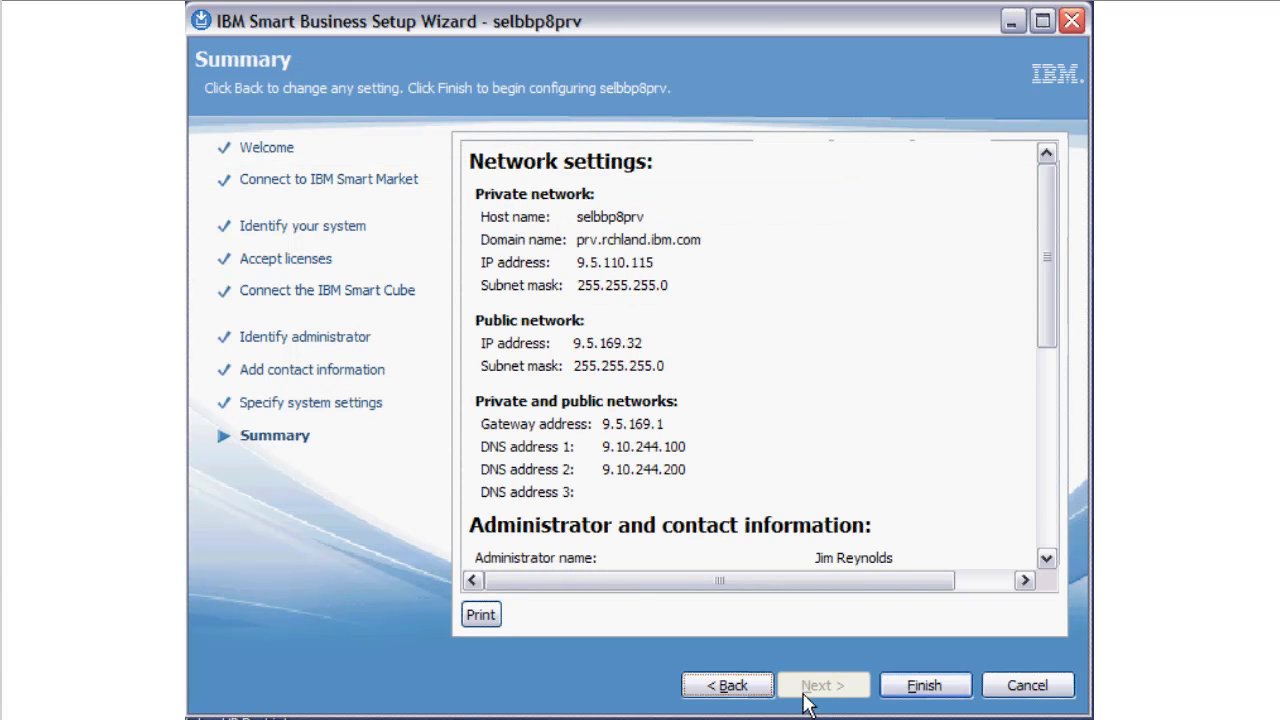
- Review the configuration summary down to the system settings and finish the wizard to begin configuring selbbp8prv
scroll(949, 626, down, 10)
click(945, 685)
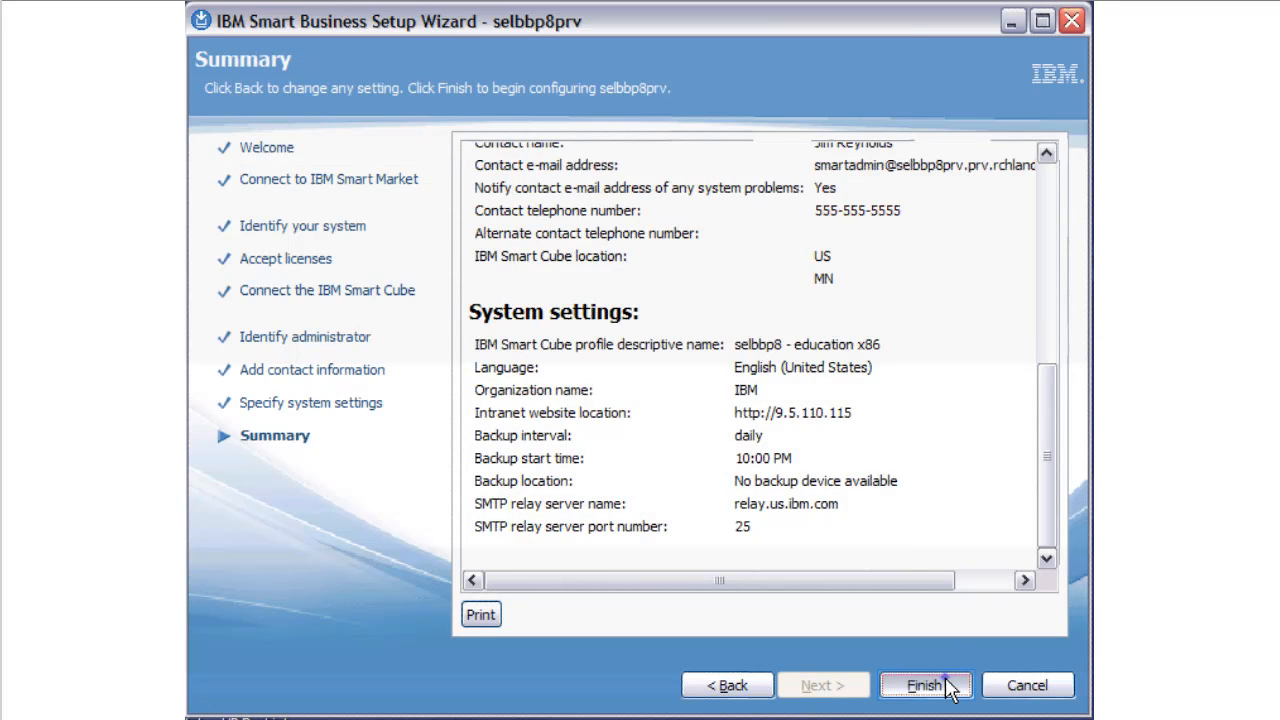